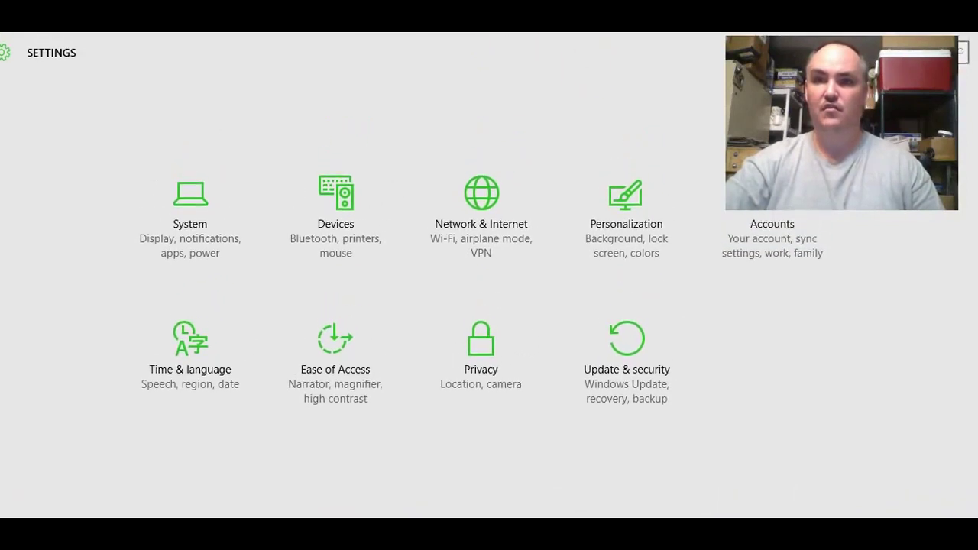
Step: Find the system volume adjustment by searching the settings for "sound", and unmute Google Chrome at full volume in the Volume Mixer
{"action": "left_click", "coordinate": [798, 55]}
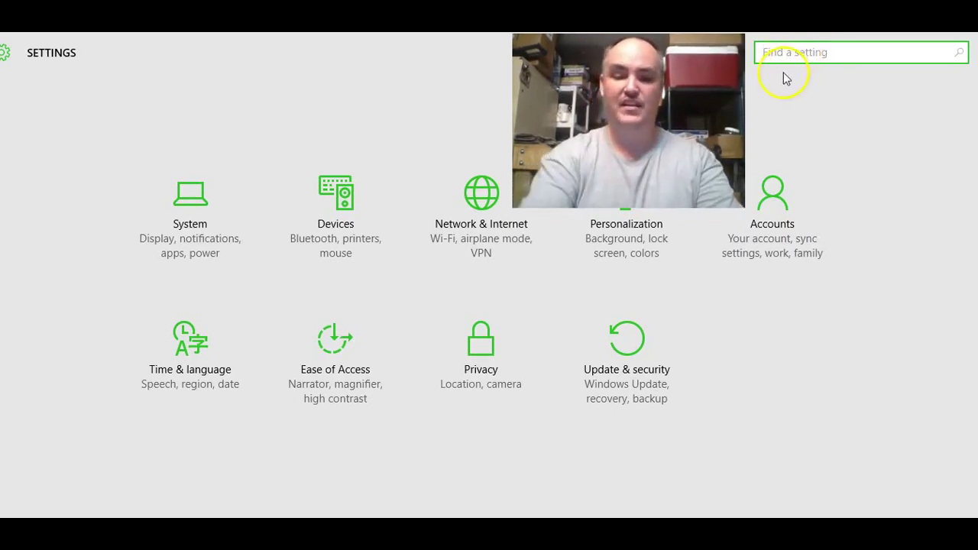
{"action": "type", "text": "sound"}
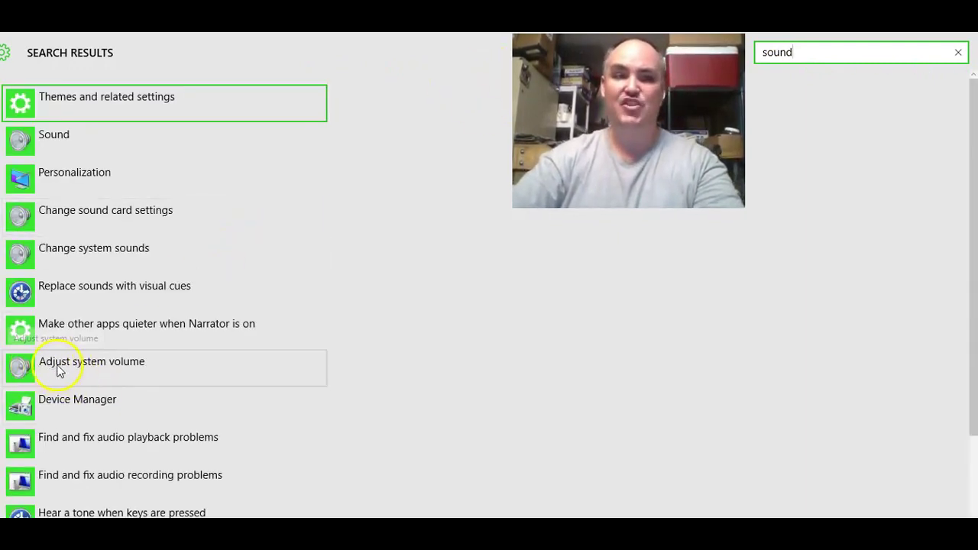
{"action": "left_click", "coordinate": [27, 368]}
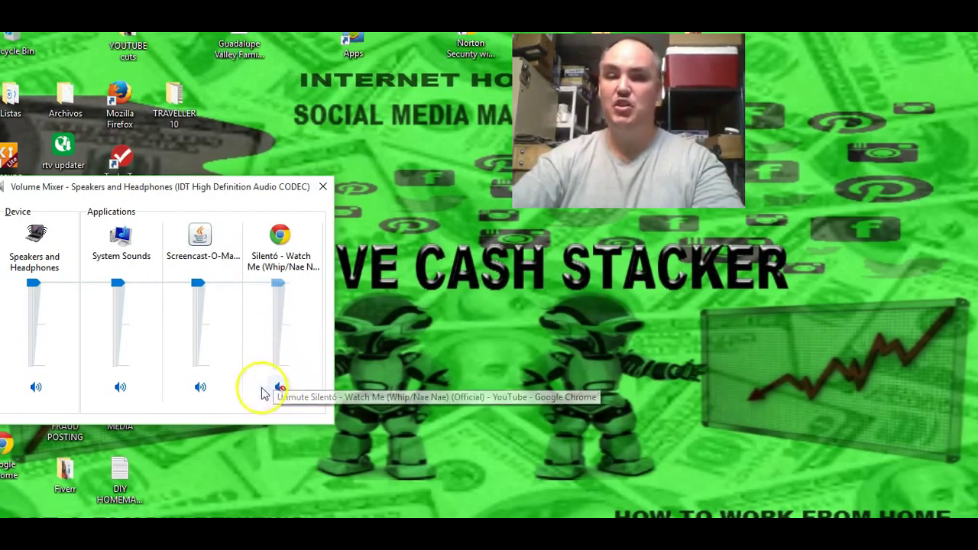
{"action": "left_click", "coordinate": [279, 387]}
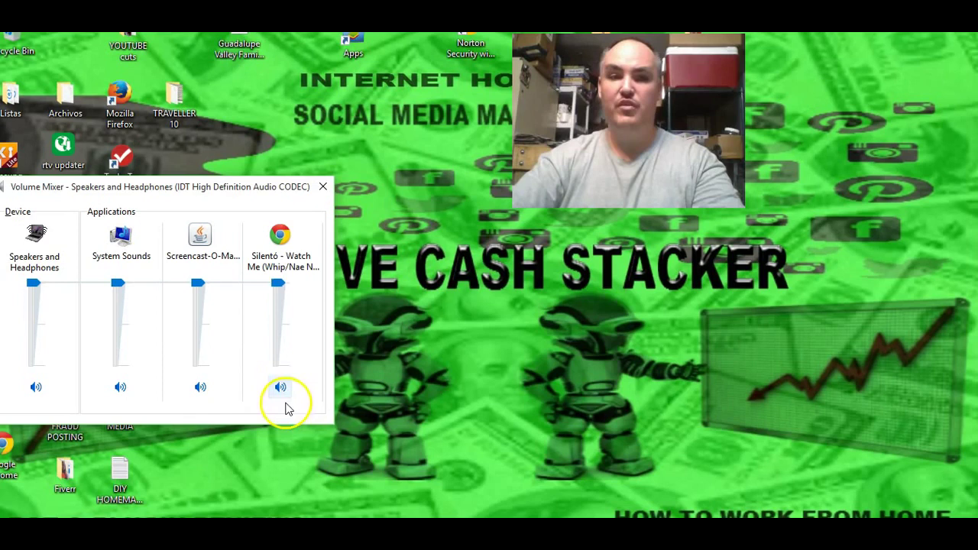
{"action": "mouse_move", "coordinate": [280, 285]}
{"action": "left_mouse_down"}
{"action": "mouse_move", "coordinate": [283, 320]}
{"action": "mouse_move", "coordinate": [280, 281]}
{"action": "left_mouse_up"}
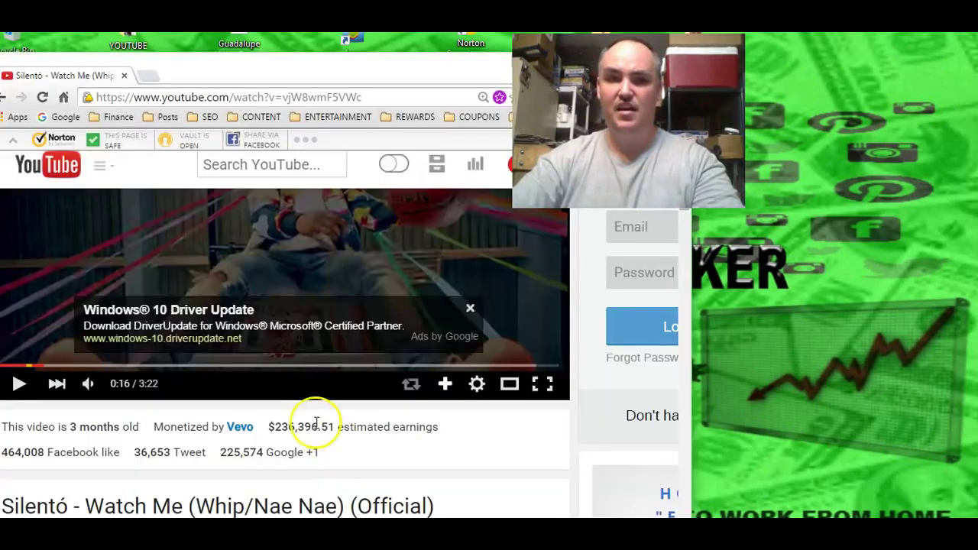
Step: Test the sound of the open YouTube video, skipping ahead to about 0:38, then pause it and minimize the browser
{"action": "left_click", "coordinate": [20, 386]}
{"action": "left_click", "coordinate": [19, 386]}
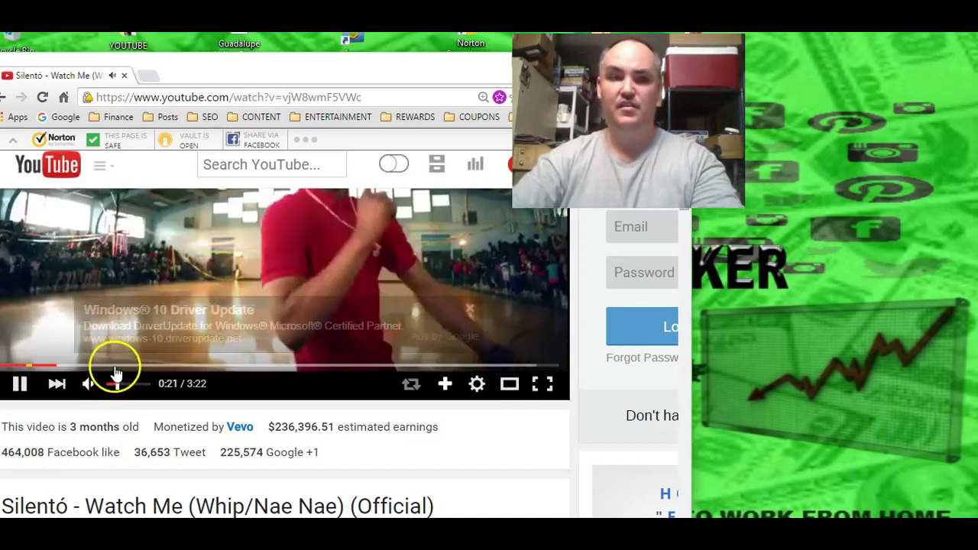
{"action": "left_click", "coordinate": [116, 366]}
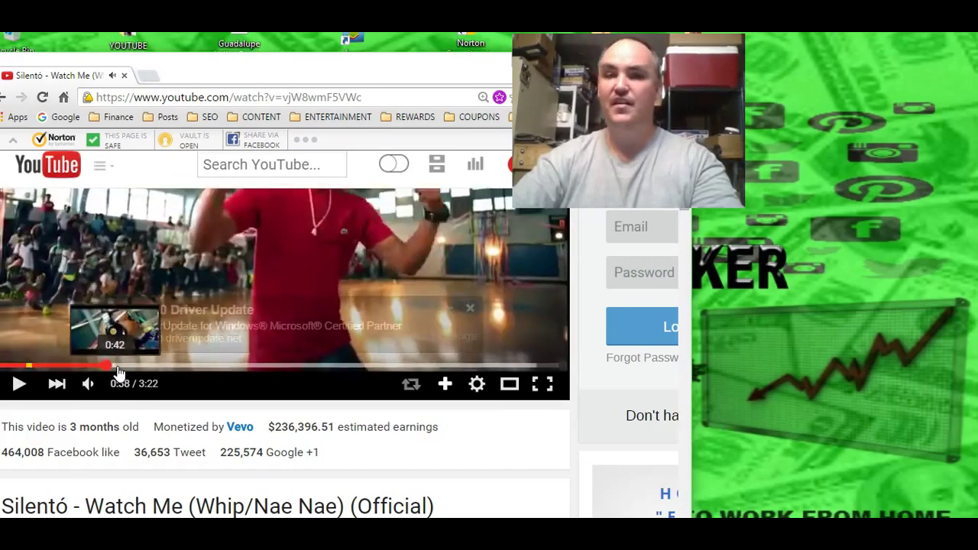
{"action": "left_click", "coordinate": [20, 388]}
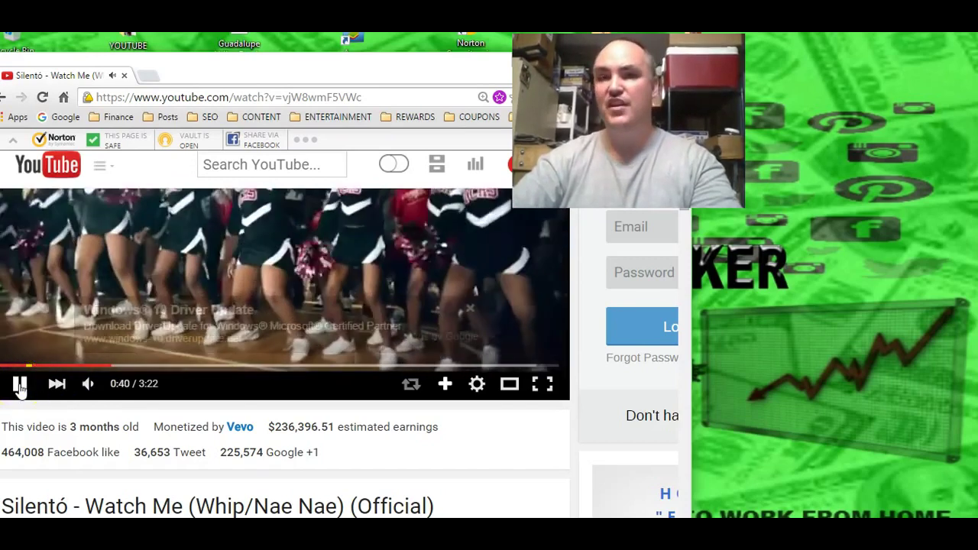
{"action": "left_click", "coordinate": [20, 384]}
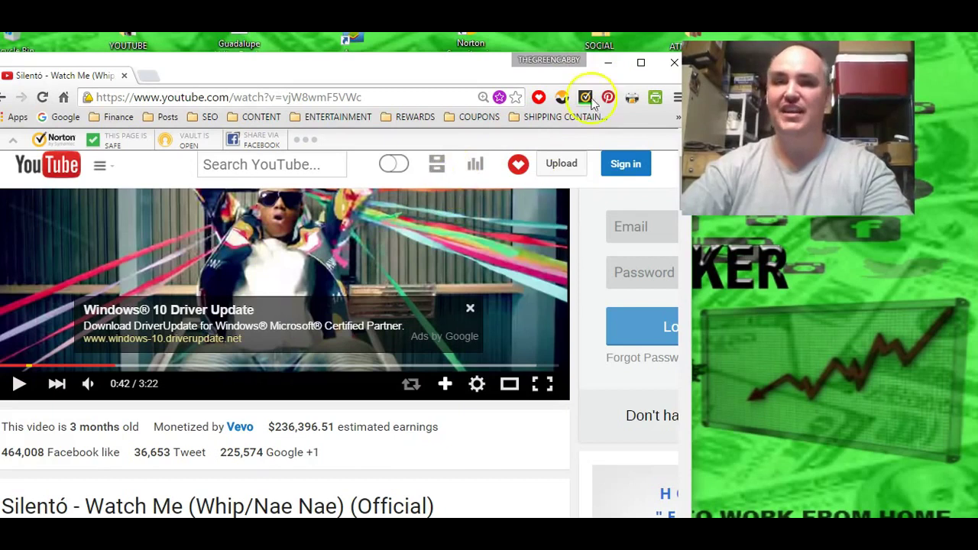
{"action": "left_click", "coordinate": [608, 64]}
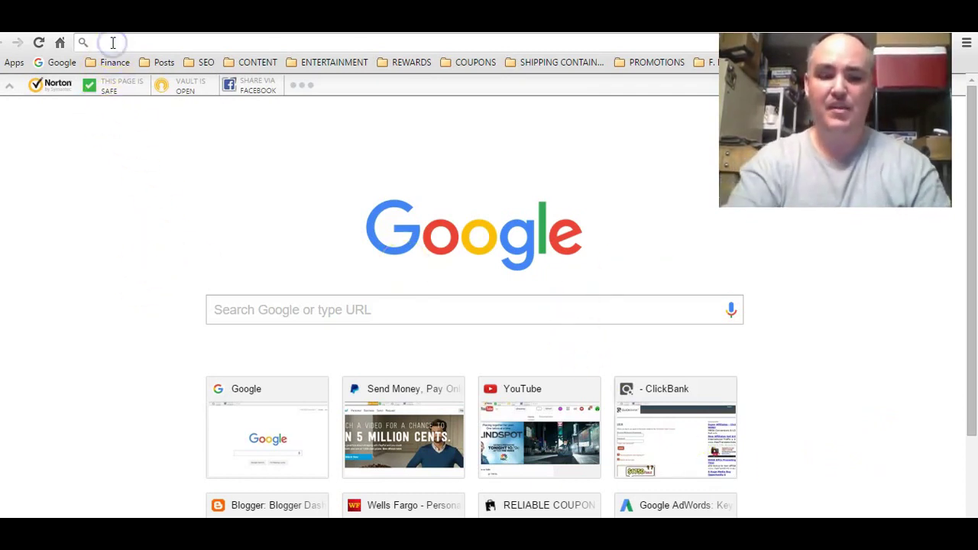
Step: Open the chrome://plugins page in the browser
{"action": "type", "text": "chrome"}
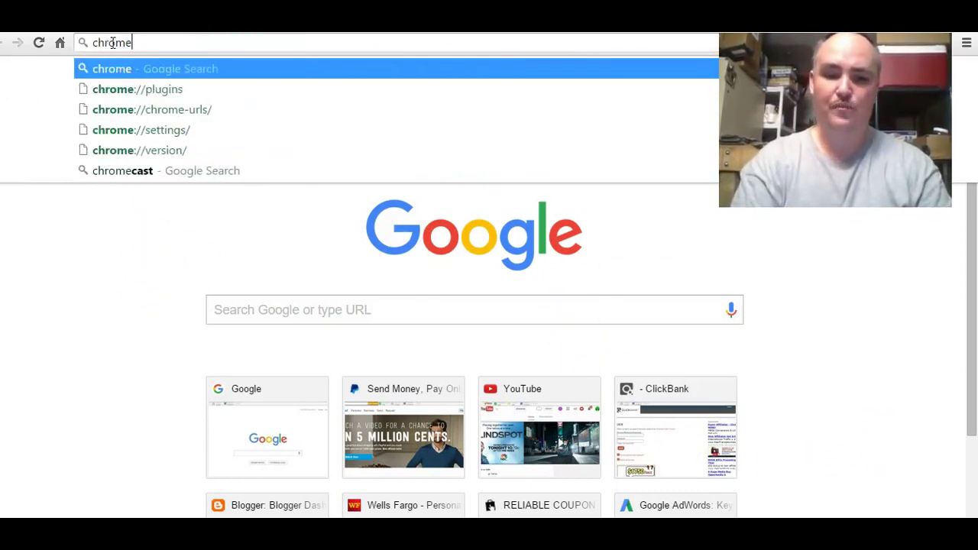
{"action": "type", "text": "://"}
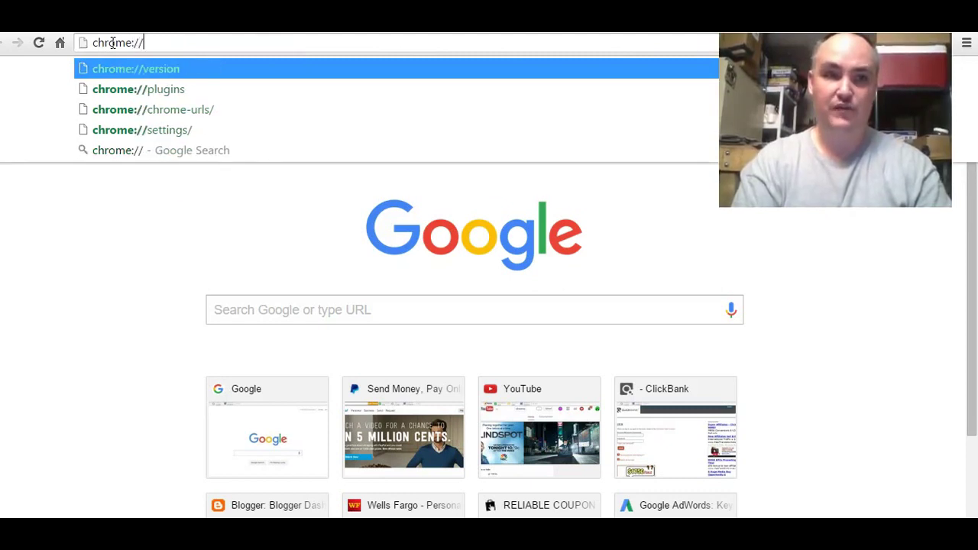
{"action": "key", "text": "Down"}
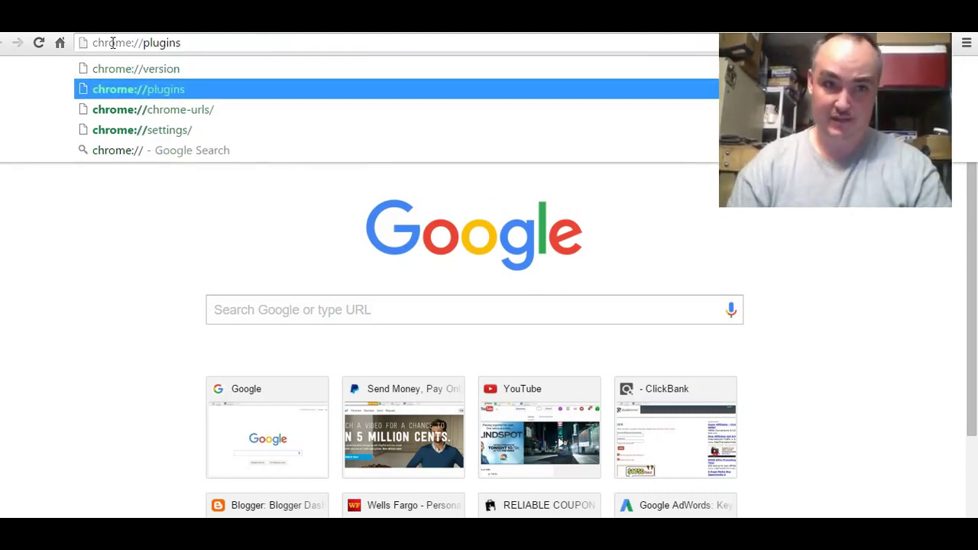
{"action": "key", "text": "Return"}
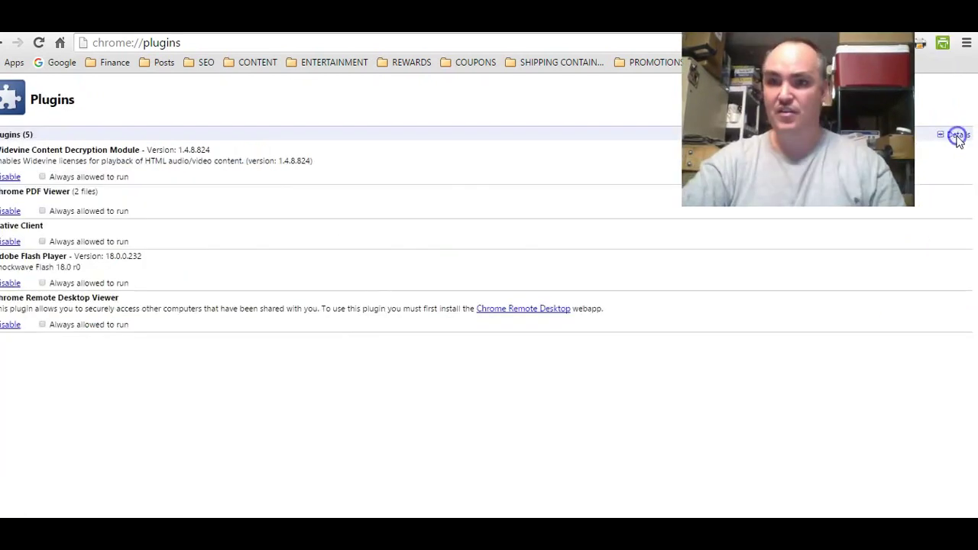
Step: Expand the plugin details and disable the Adobe Flash Player plugin
{"action": "left_click", "coordinate": [957, 136]}
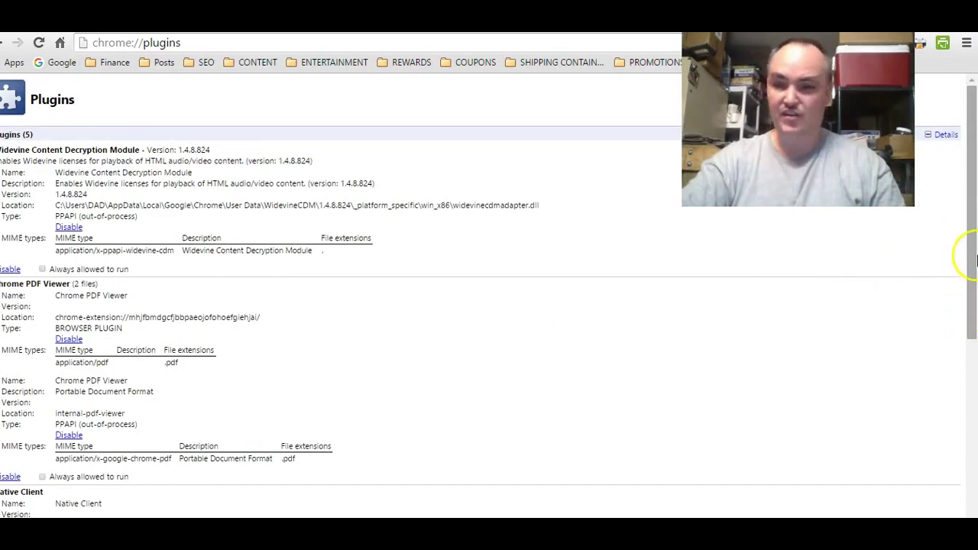
{"action": "scroll", "coordinate": [977, 229], "scroll_direction": "down", "scroll_amount": 3}
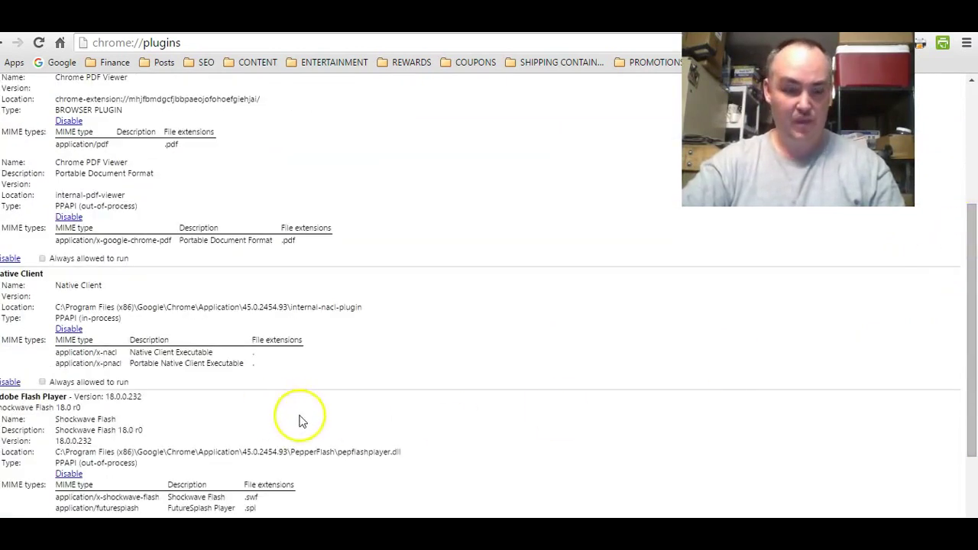
{"action": "scroll", "coordinate": [301, 419], "scroll_direction": "down", "scroll_amount": 2}
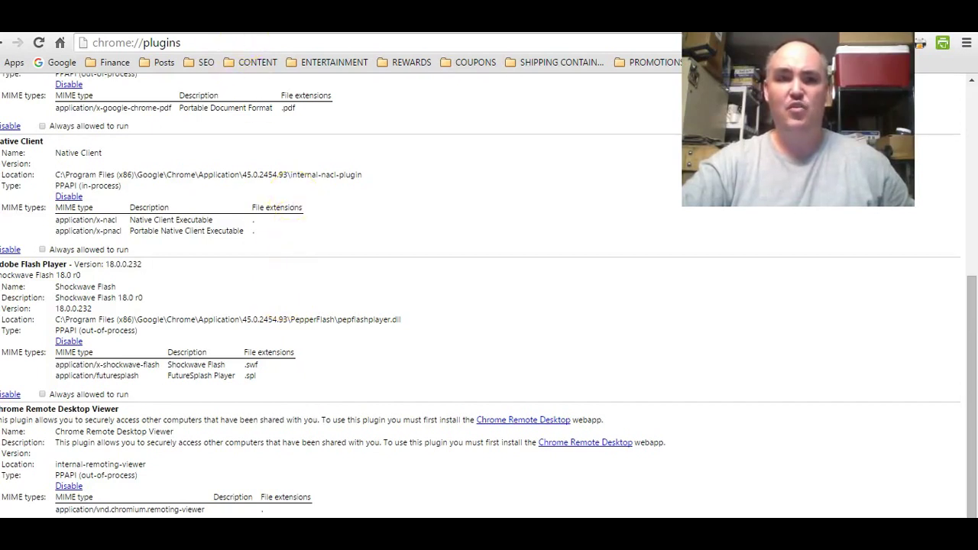
{"action": "scroll", "coordinate": [489, 295], "scroll_direction": "up", "scroll_amount": 1}
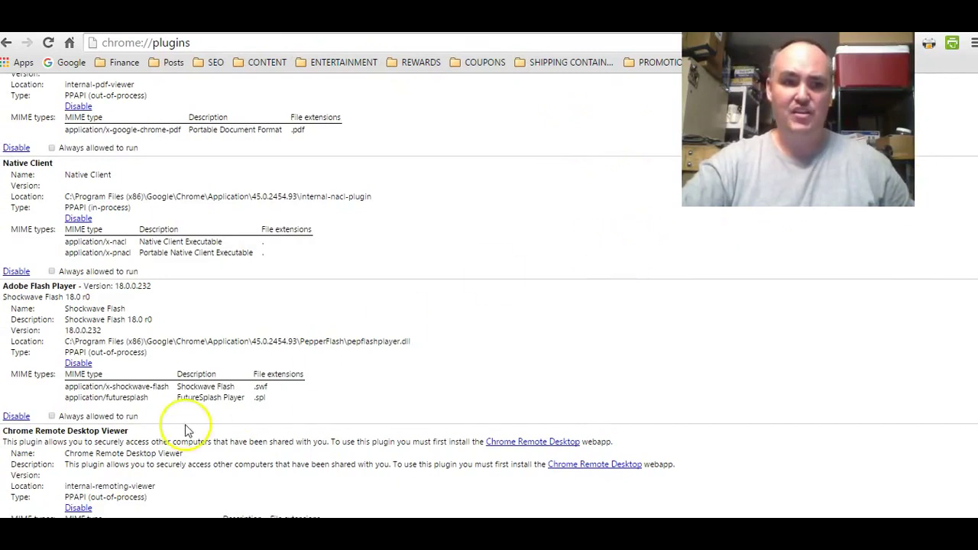
{"action": "left_click", "coordinate": [15, 416]}
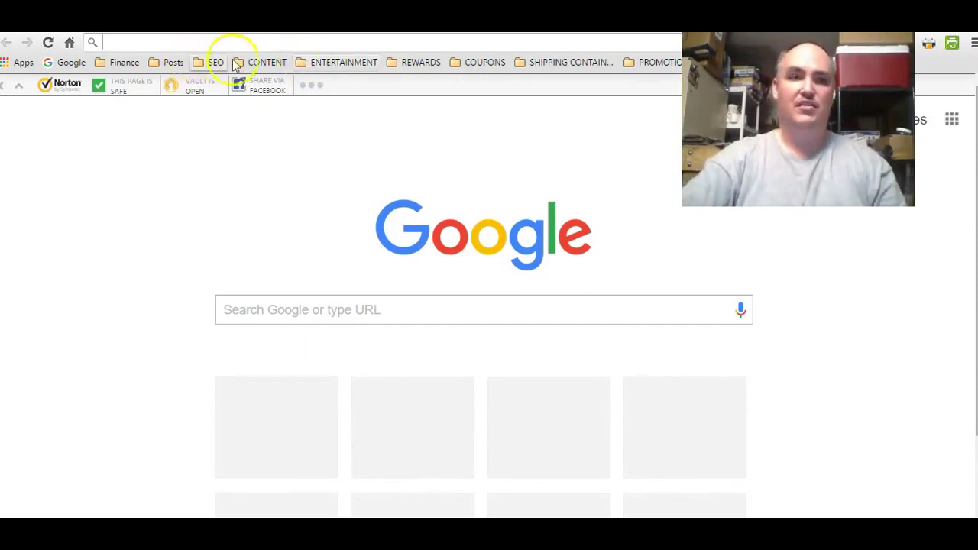
Step: Open YouTube from the ENTERTAINMENT bookmarks and test a video's sound with the player volume lowered, then pause it
{"action": "left_click", "coordinate": [329, 63]}
{"action": "left_click", "coordinate": [326, 79]}
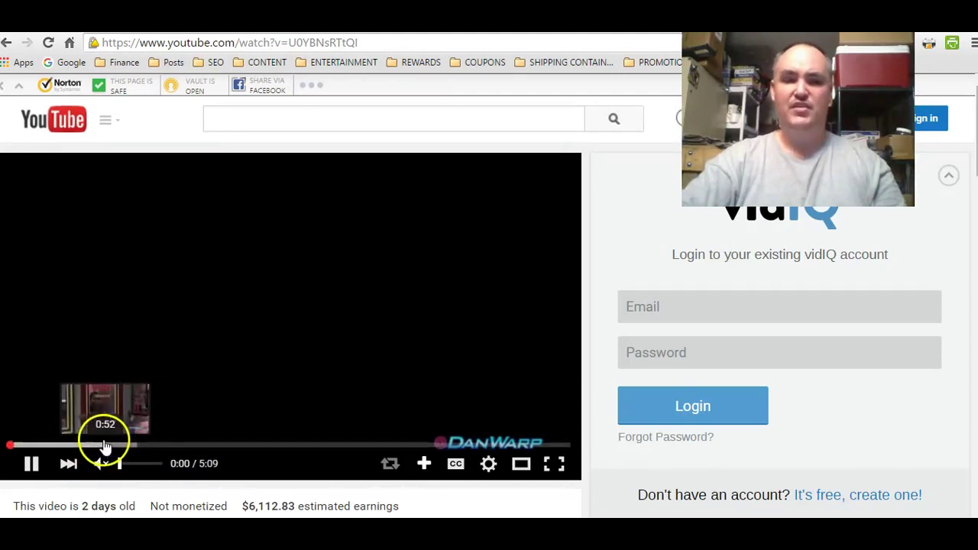
{"action": "left_click", "coordinate": [33, 468]}
{"action": "mouse_move", "coordinate": [112, 467]}
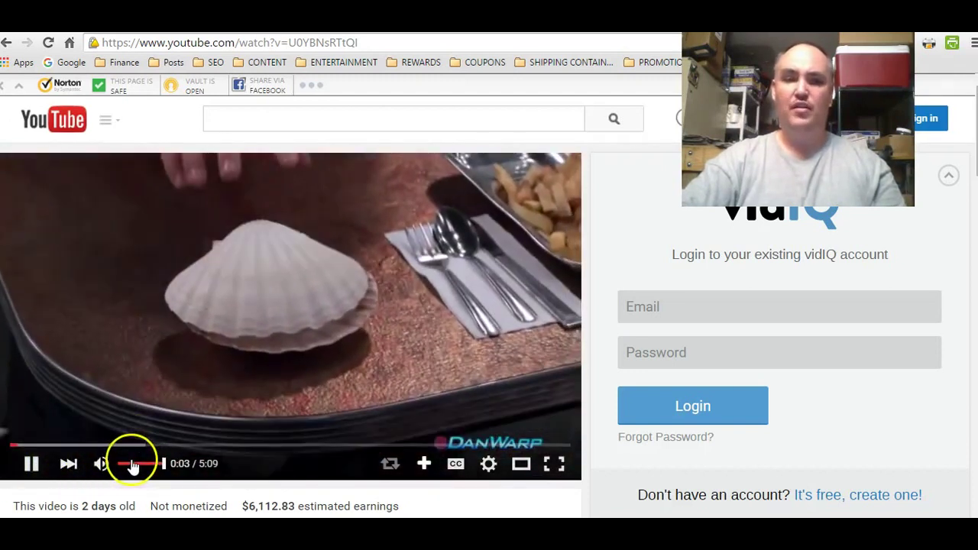
{"action": "left_click", "coordinate": [132, 465]}
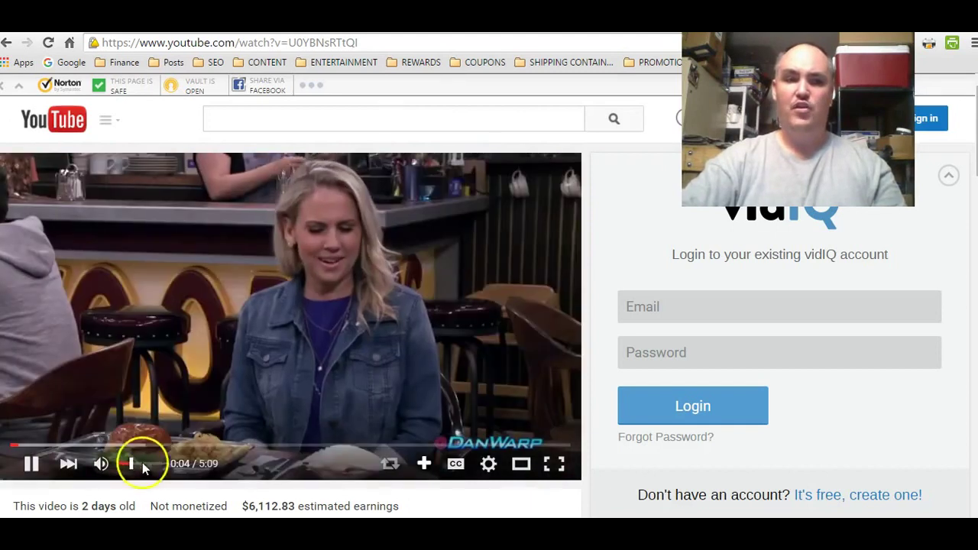
{"action": "left_click", "coordinate": [32, 463]}
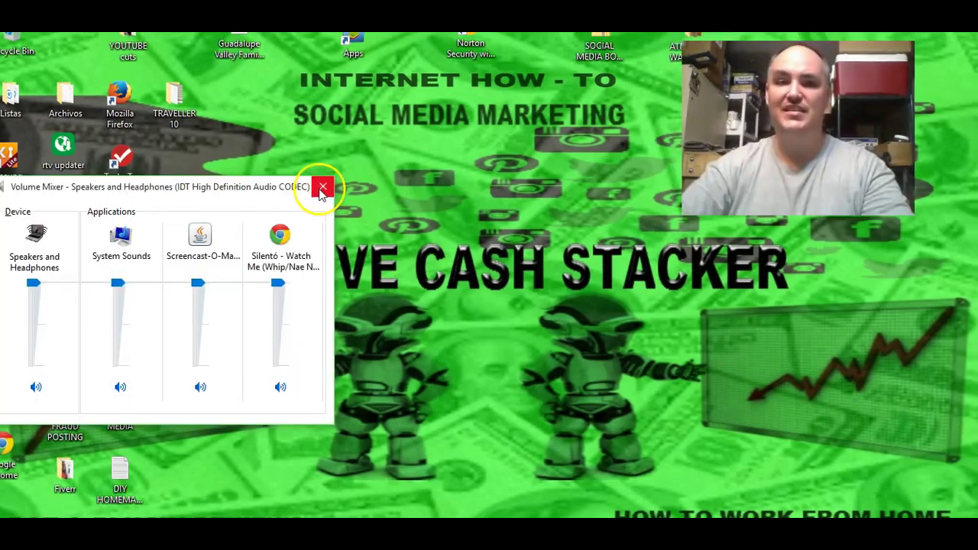
Step: Close the Volume Mixer window
{"action": "left_click", "coordinate": [322, 187]}
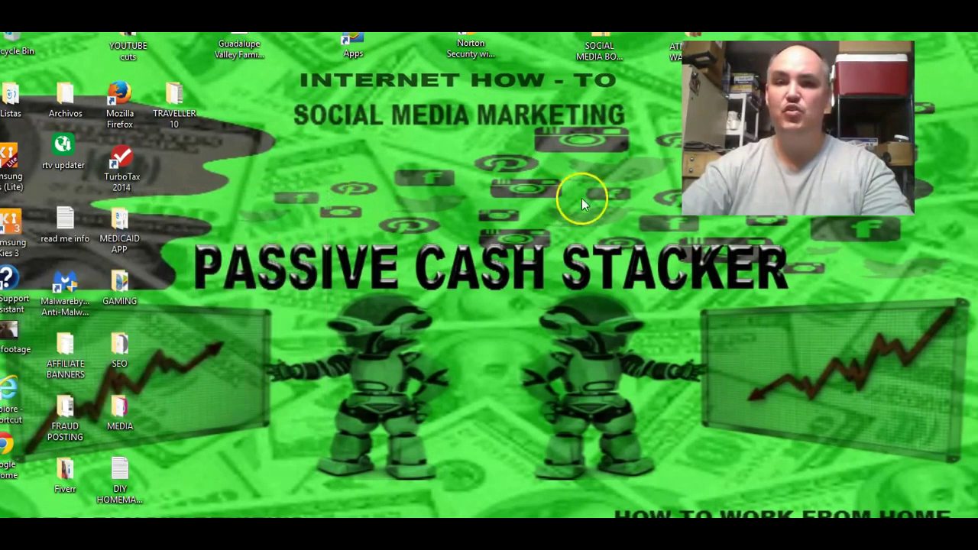